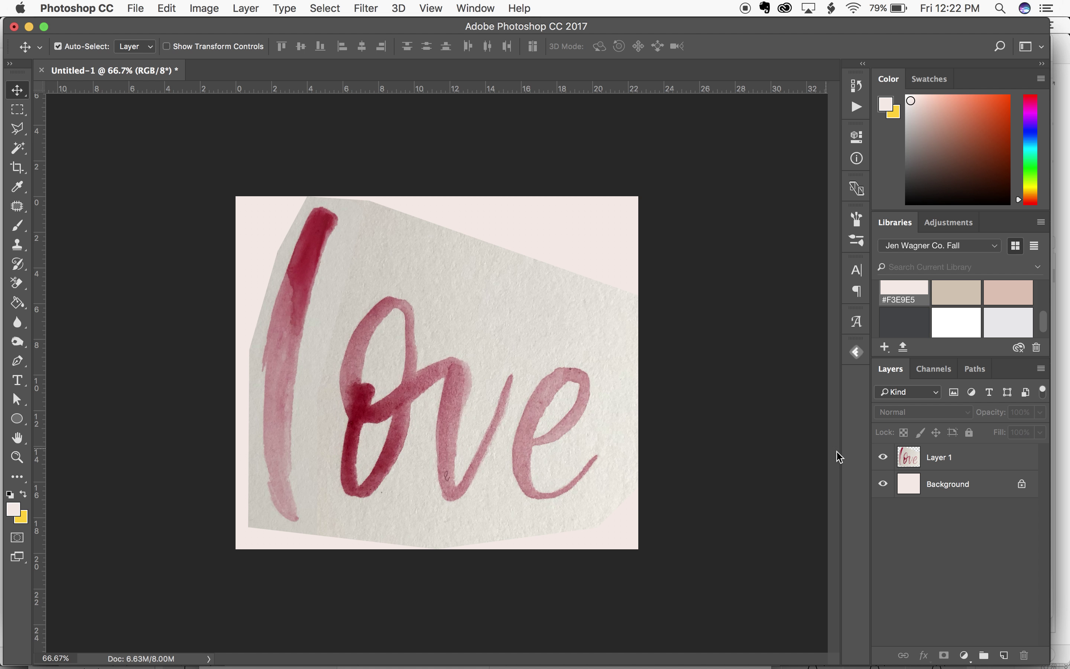
Step: Duplicate the pink love lettering layer and hide the original Layer 1
left_click(979, 466)
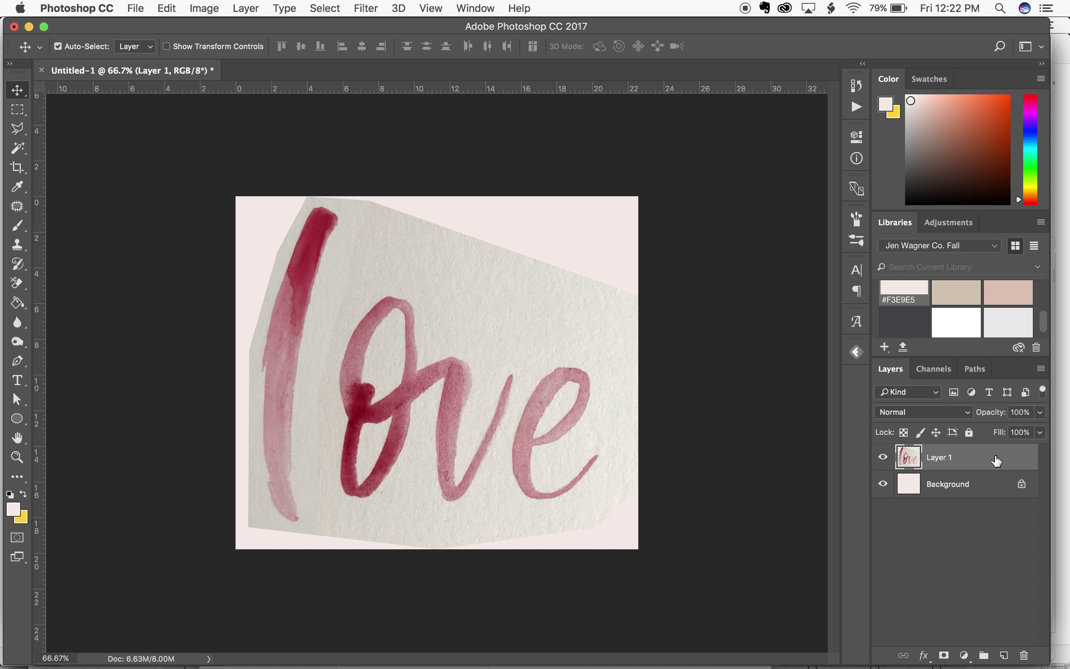
left_click_drag(996, 460, 1005, 654)
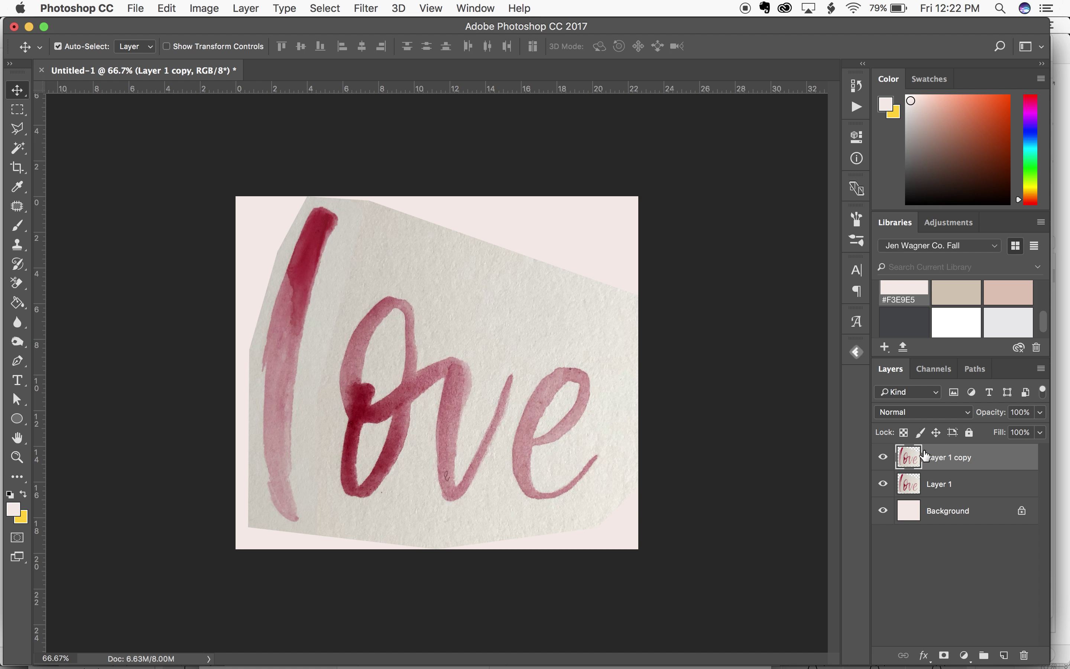
left_click(882, 487)
Step: Apply a Levels adjustment to the duplicated lettering layer with input levels of 63, 1.38 and 210
left_click(244, 8)
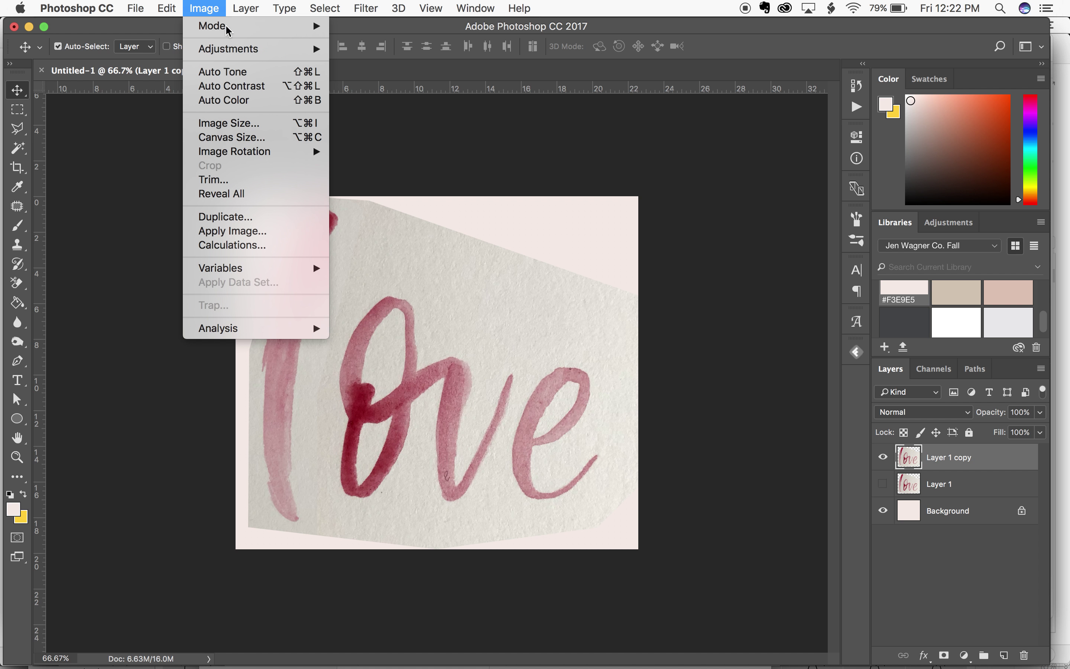
mouse_move(301, 50)
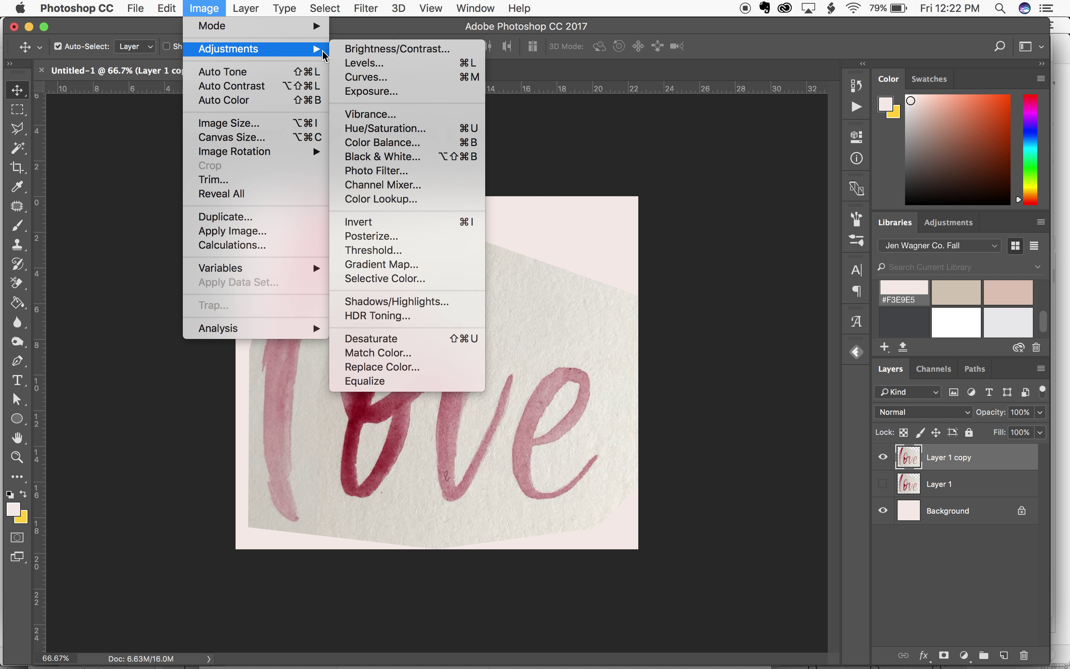
left_click(371, 67)
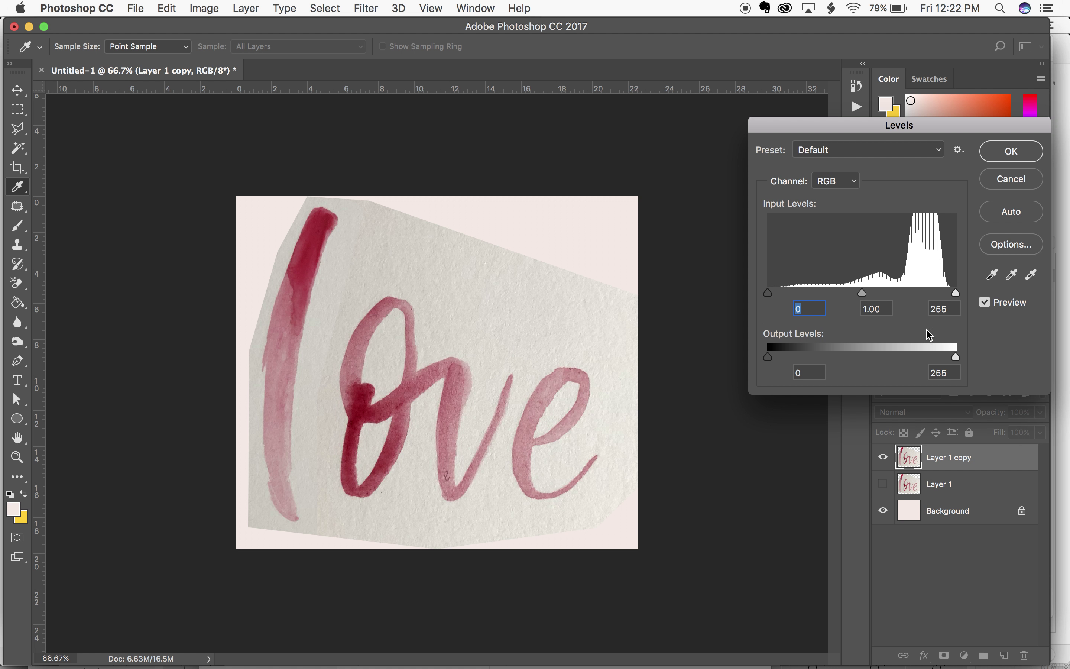
left_click_drag(955, 295, 926, 294)
left_click_drag(768, 294, 843, 301)
left_click_drag(926, 294, 922, 296)
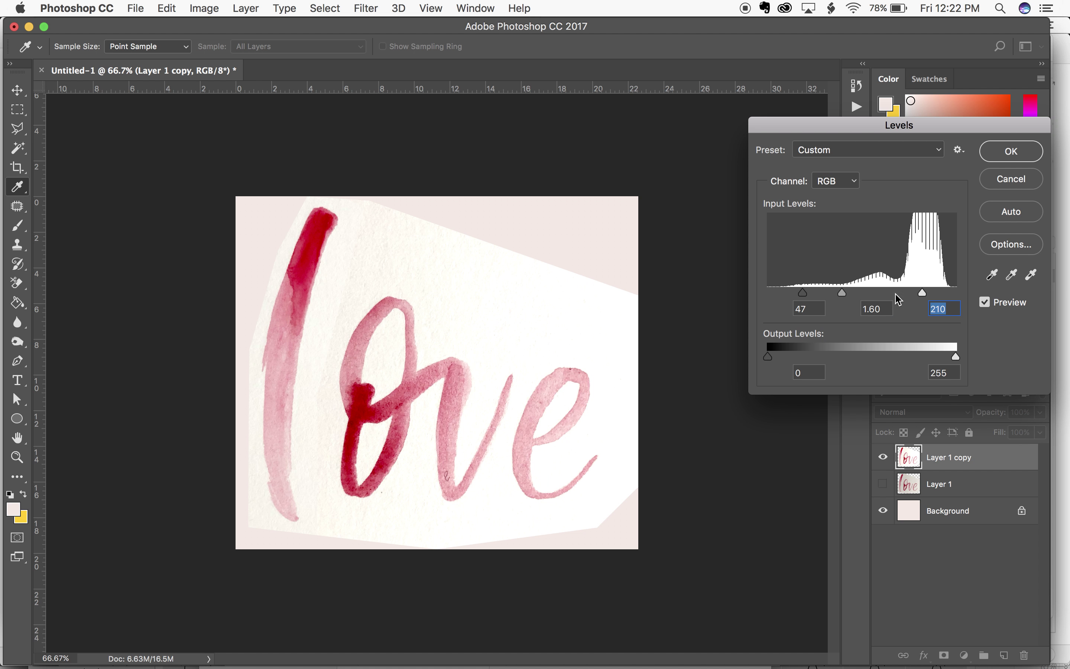
left_click_drag(800, 295, 859, 301)
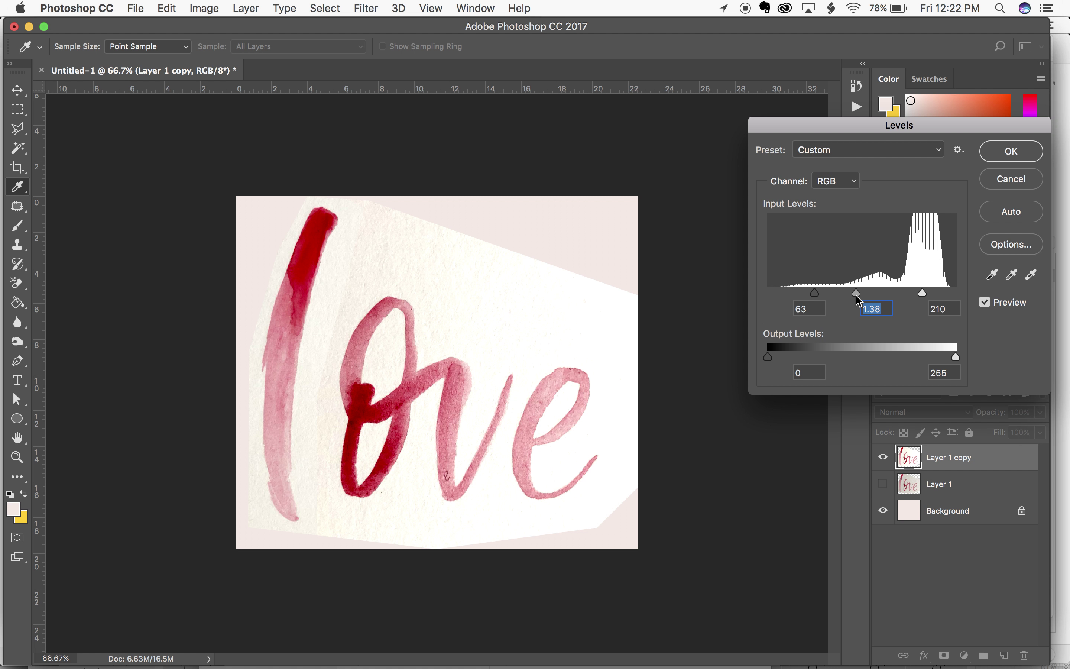
left_click(1026, 160)
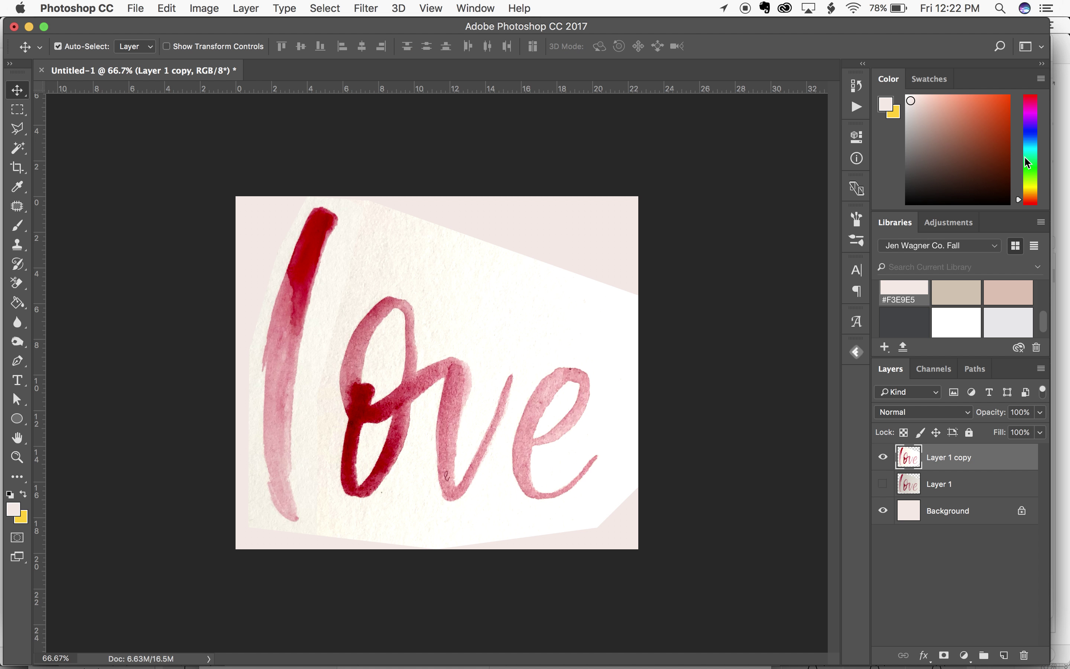
Step: Convert the duplicated lettering to grayscale using a Black & White adjustment with Reds at -114%
left_click(214, 7)
mouse_move(249, 48)
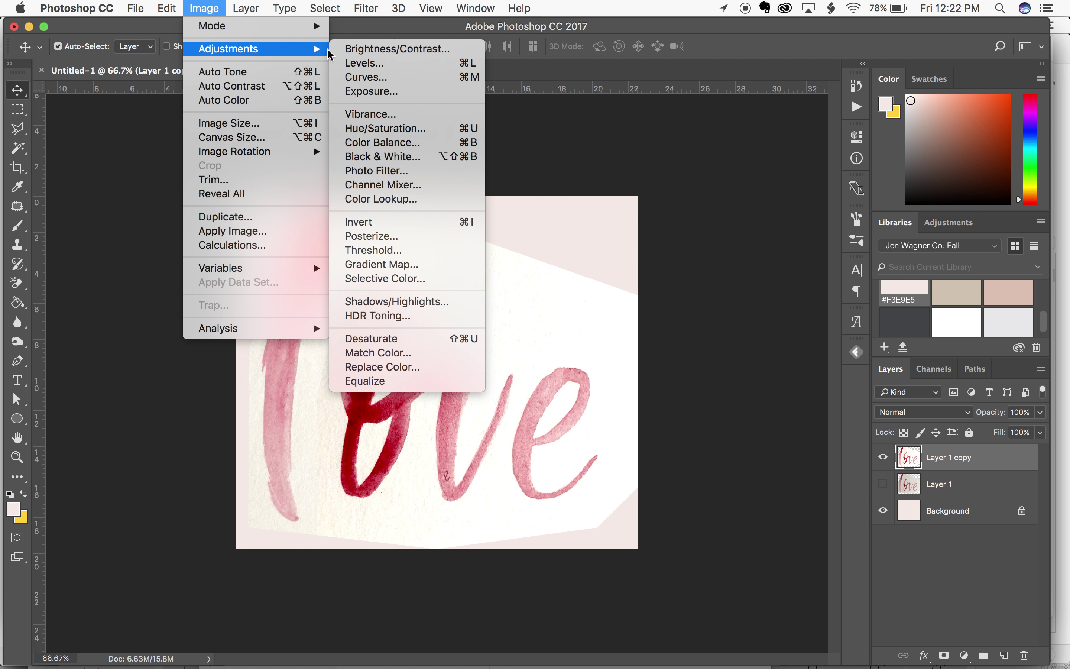
left_click(415, 157)
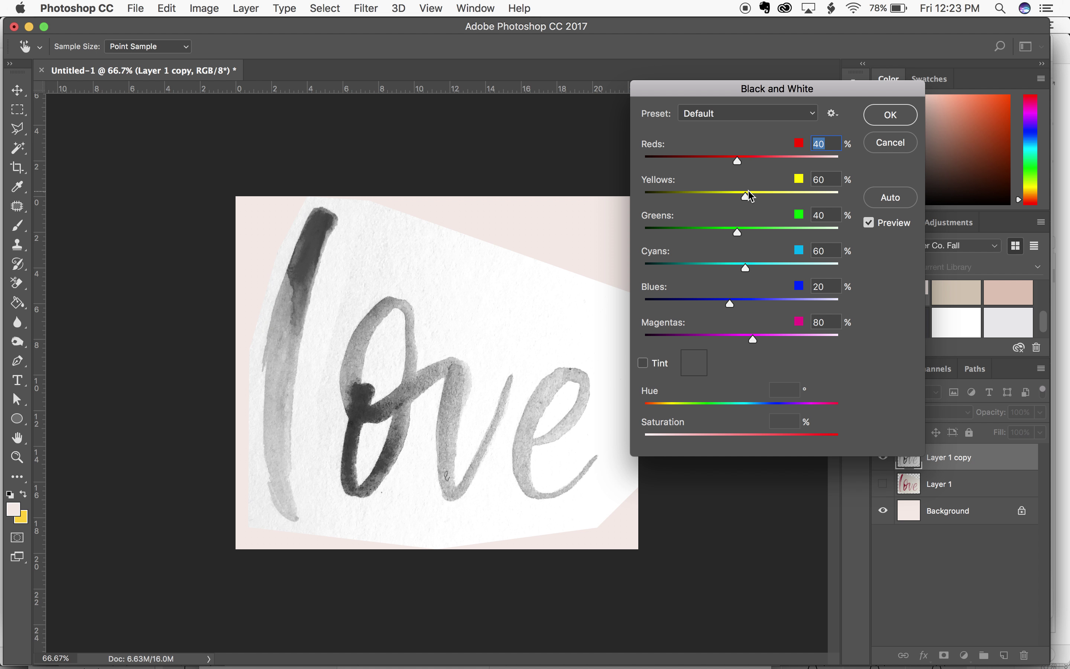
mouse_move(735, 160)
left_mouse_down()
mouse_move(643, 165)
mouse_move(712, 170)
mouse_move(683, 173)
left_mouse_up()
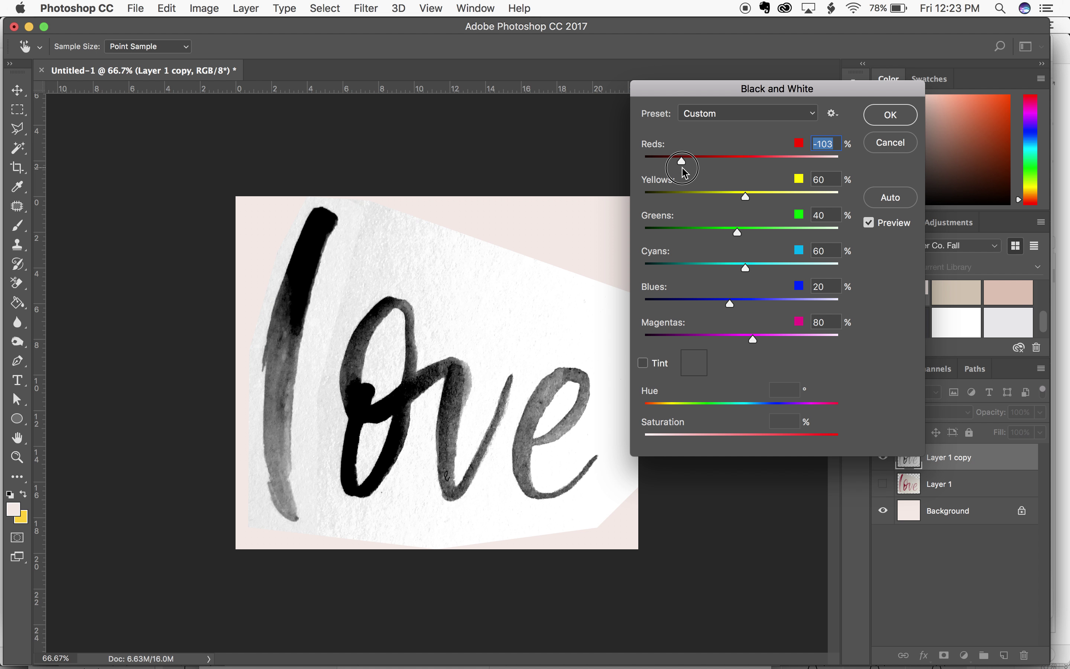
left_click_drag(683, 170, 679, 171)
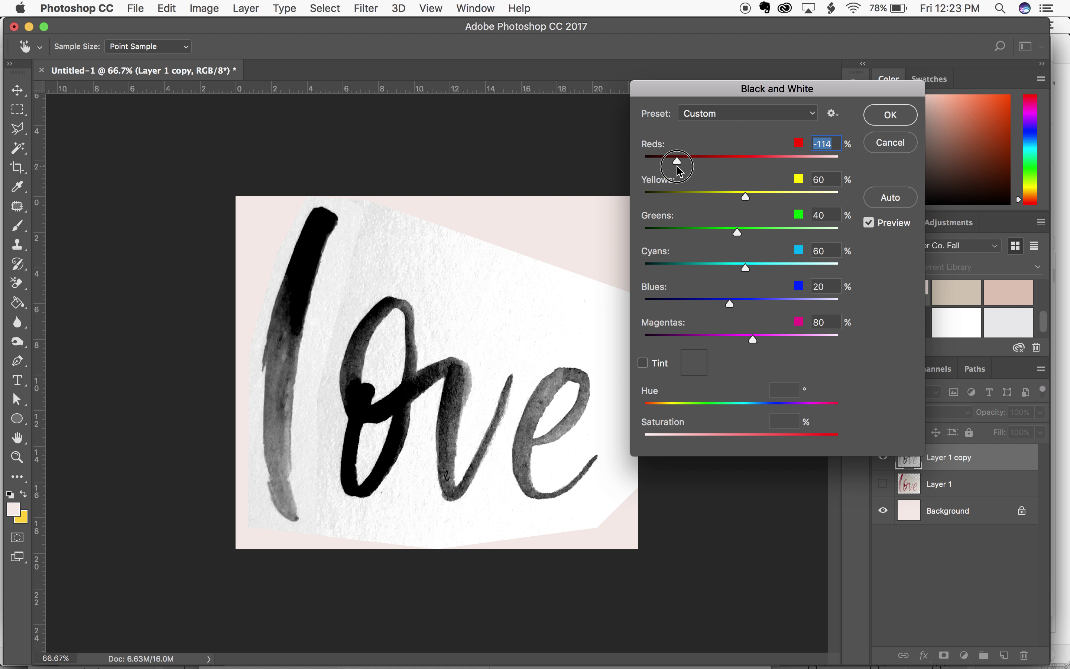
left_click(890, 116)
Step: Apply Levels to the grayscale lettering with midtones at 0.74 and white input at 201 to whiten the paper
key("super+l")
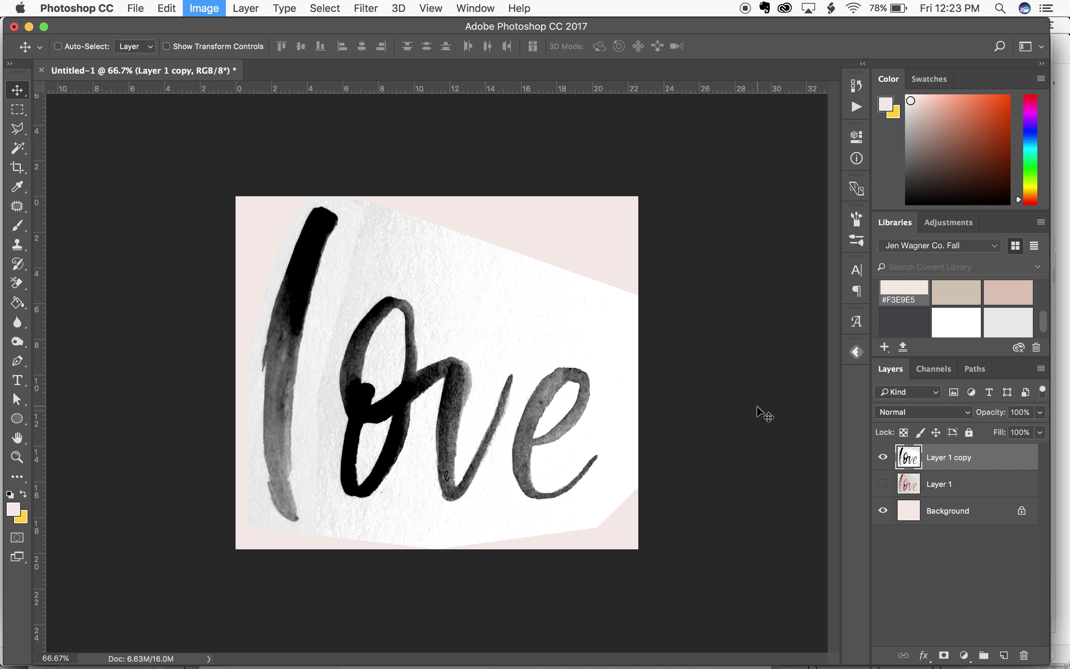
left_click_drag(954, 293, 916, 300)
mouse_move(842, 293)
left_mouse_down()
mouse_move(818, 295)
mouse_move(857, 301)
left_mouse_up()
left_click(873, 307)
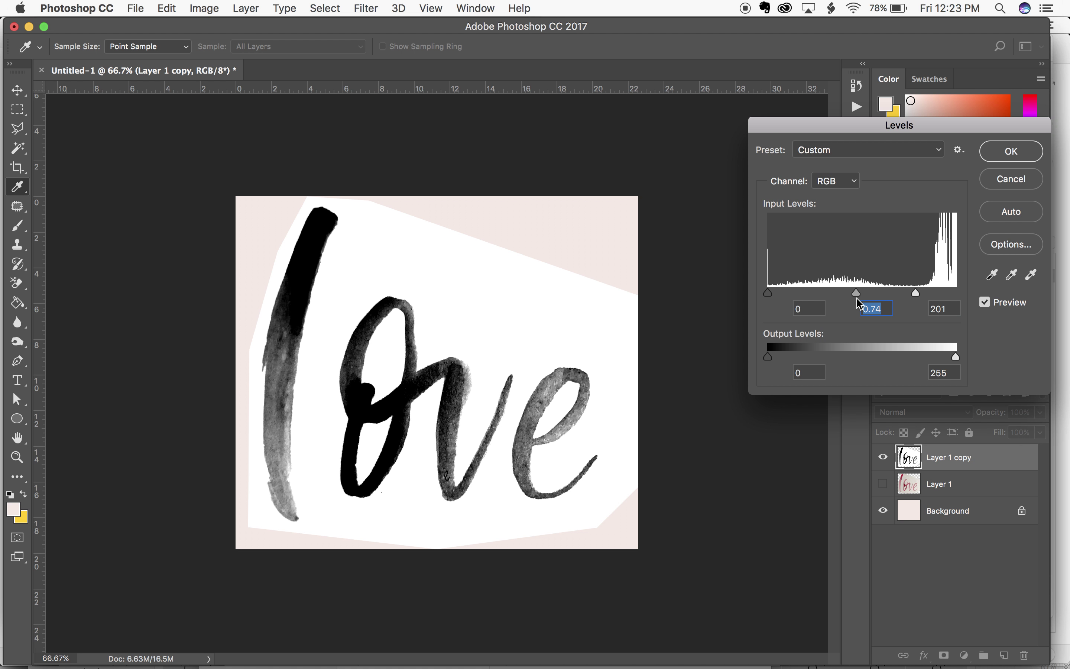
left_click(1011, 151)
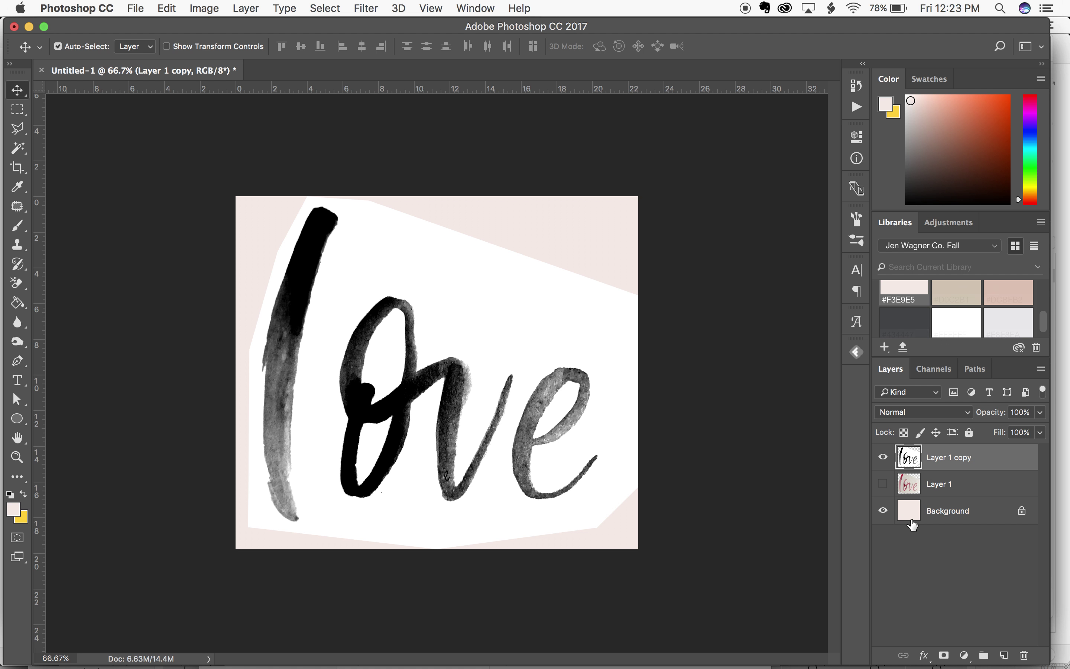
Step: Duplicate the adjusted black-and-white layer, hide Layer 1 copy and make the new duplicate active
key("super+j")
left_click(904, 484)
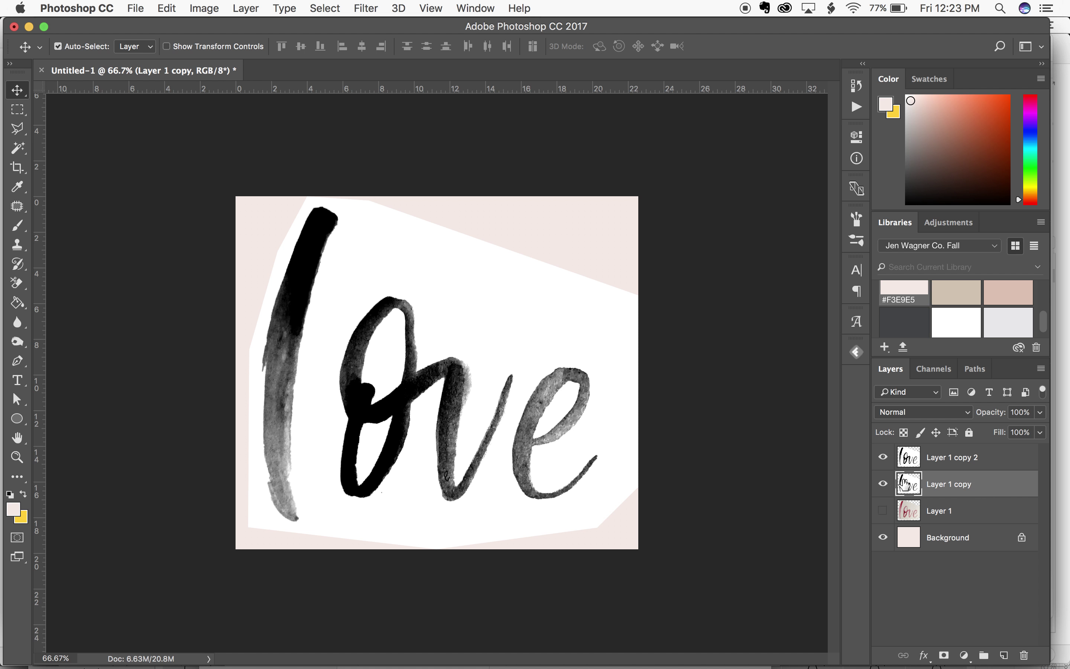
left_click(883, 484)
left_click(958, 466)
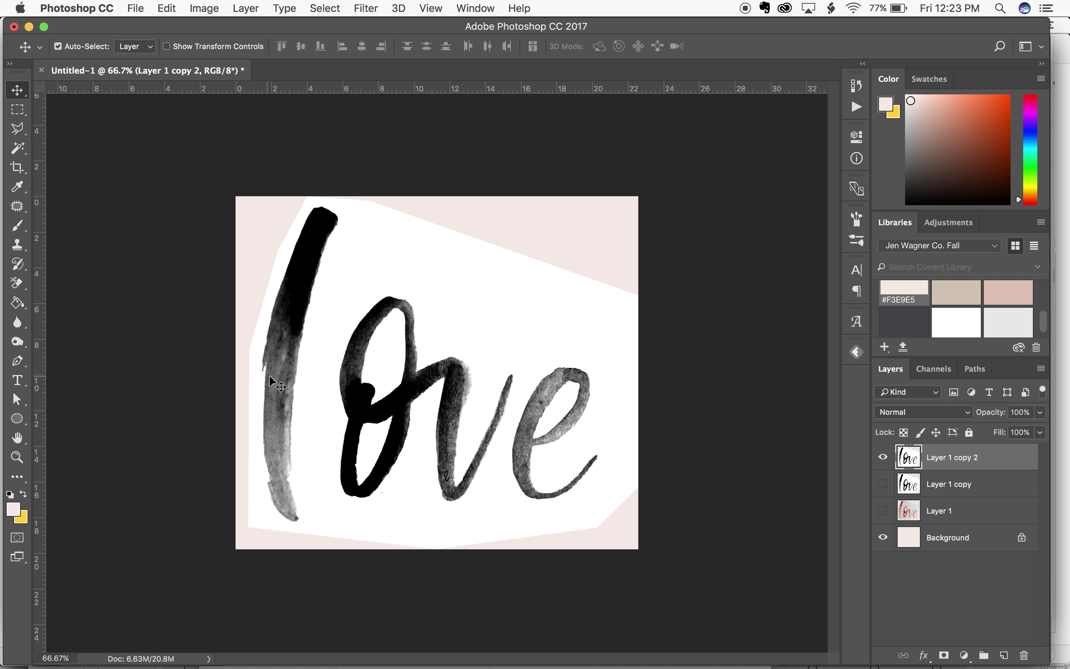
Step: Activate the Background Eraser tool and set its tolerance to 1%
left_click(23, 290)
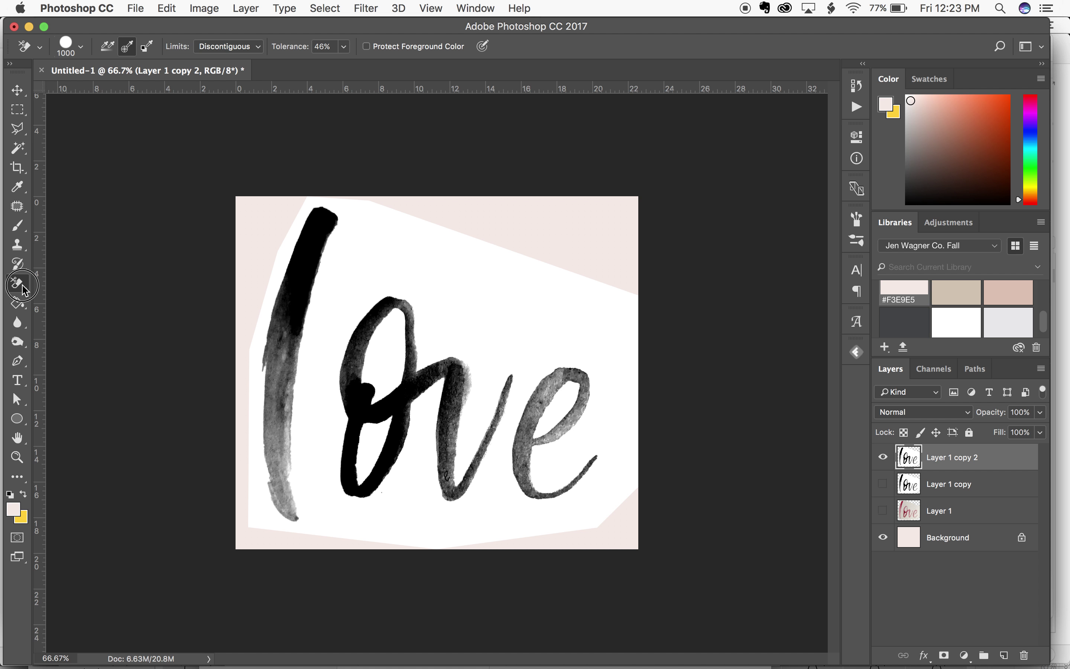
left_click_drag(22, 285, 118, 299)
left_click_drag(296, 50, 258, 59)
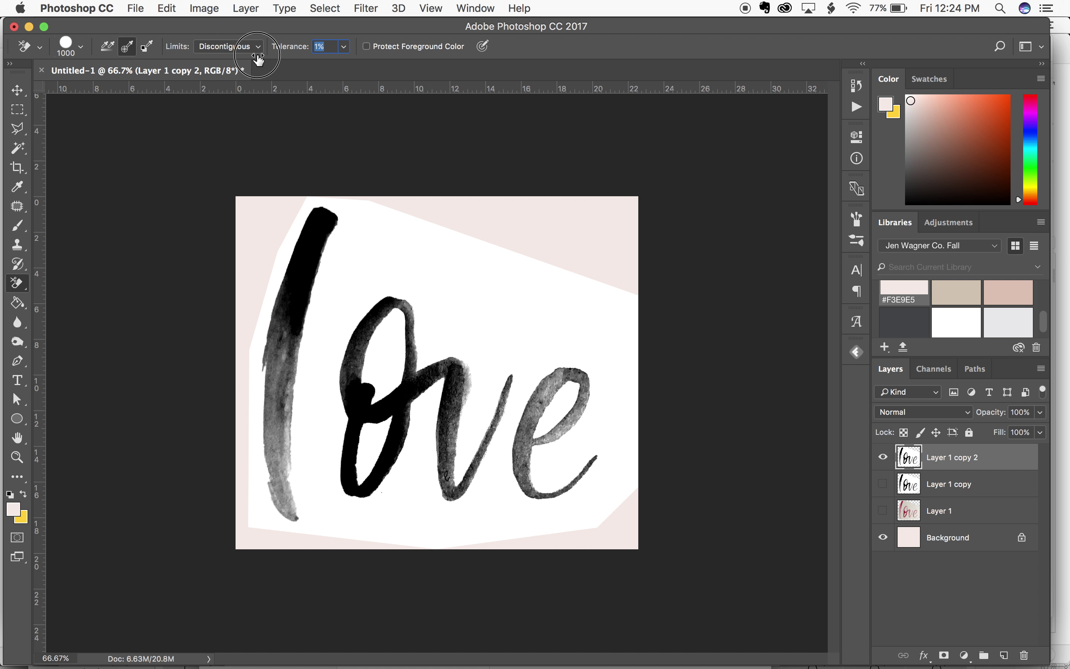
Step: Try erasing the white background around the letter v with a 500 px brush at 1% tolerance, inspect the stroke edges and undo the erasing
left_click(372, 360)
key("super+z")
key("super+equal")
key("super+equal")
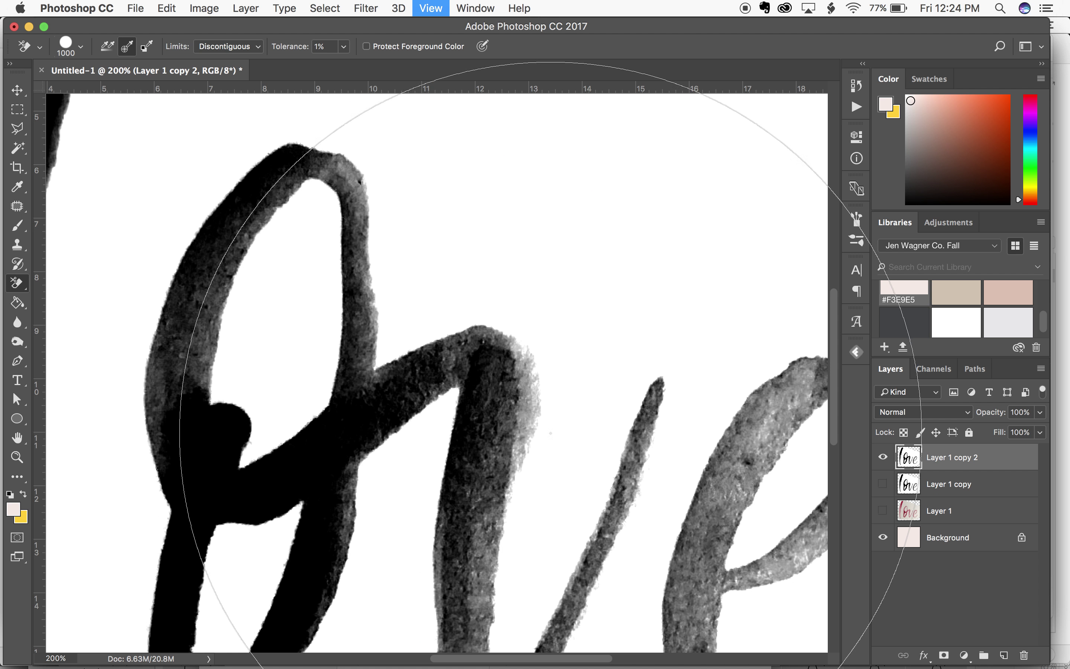
key("bracketleft")
key("bracketleft")
key("bracketleft")
key("bracketleft")
key("bracketleft")
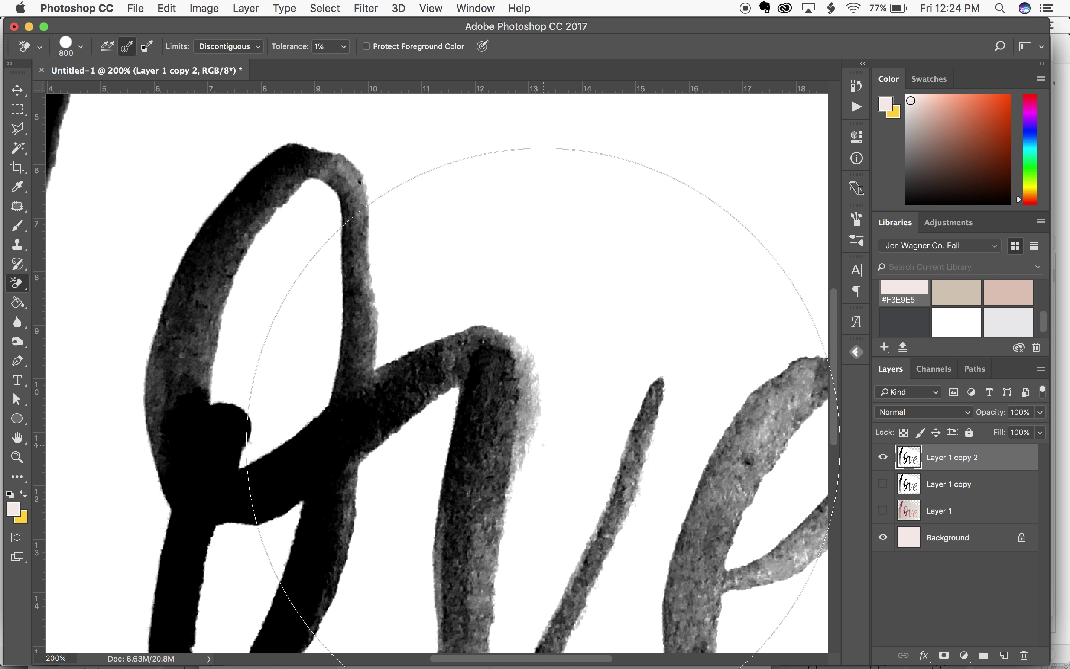
left_click(542, 438)
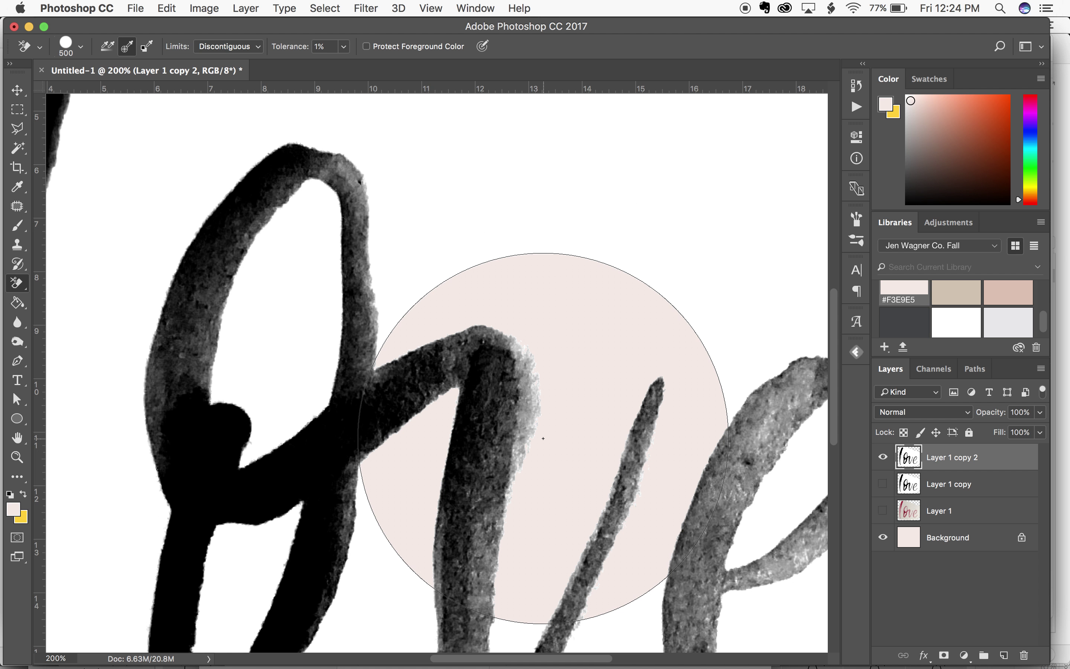
left_click_drag(543, 438, 542, 430)
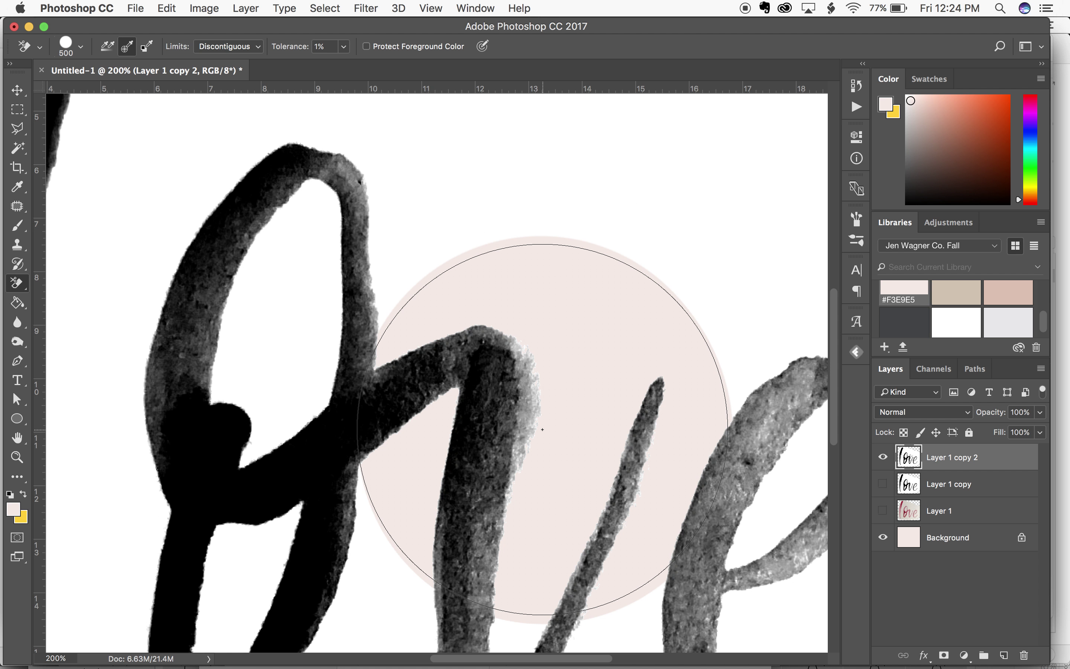
key("v")
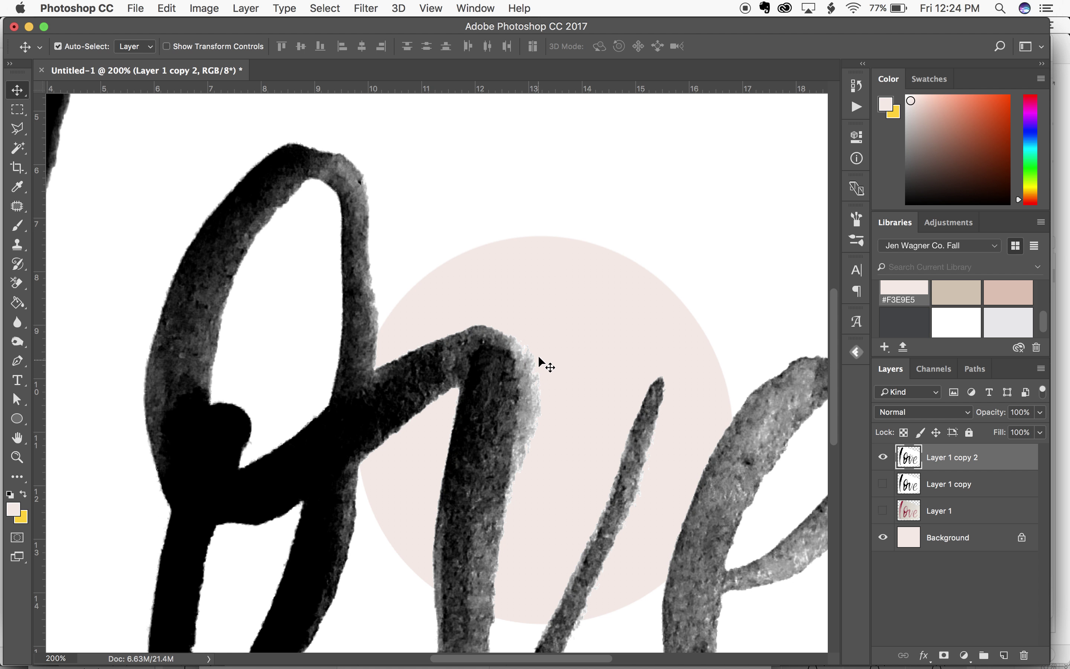
key("super+equal")
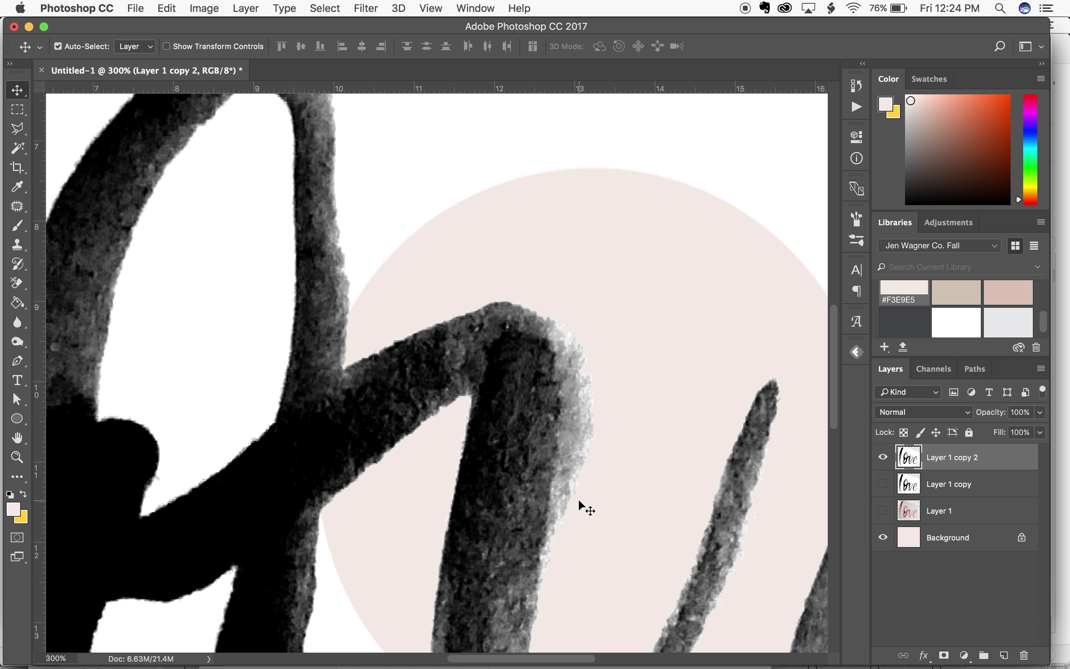
key("super+0")
key("super+z")
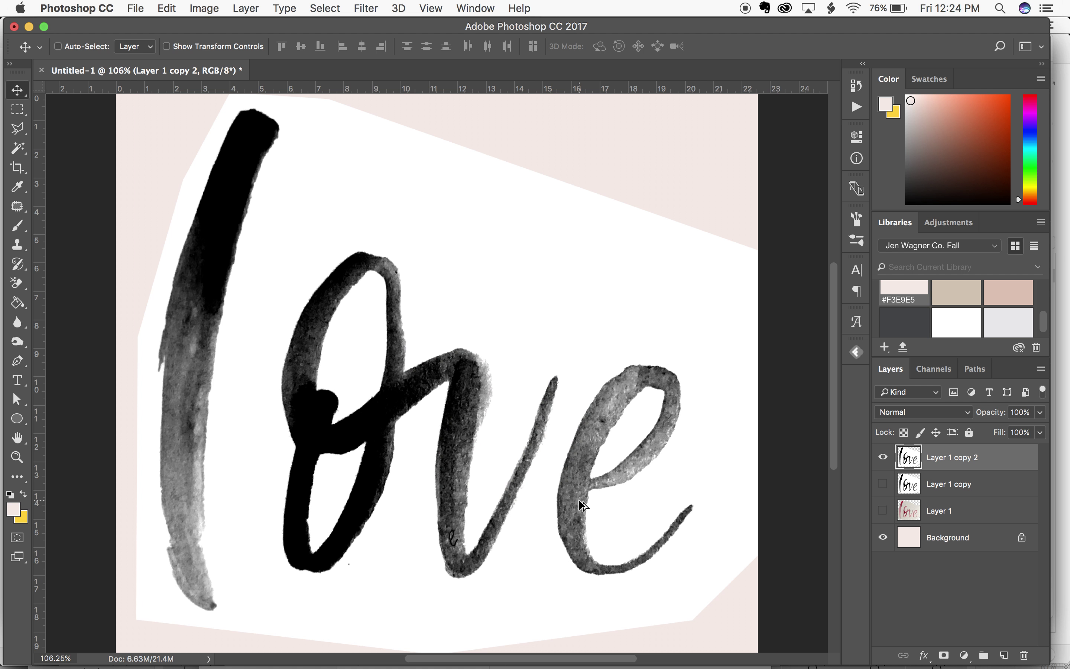
Step: Set the eraser tolerance to 80%, test it on the white around the letter v, check the edges and undo the test
left_click_drag(290, 48, 358, 60)
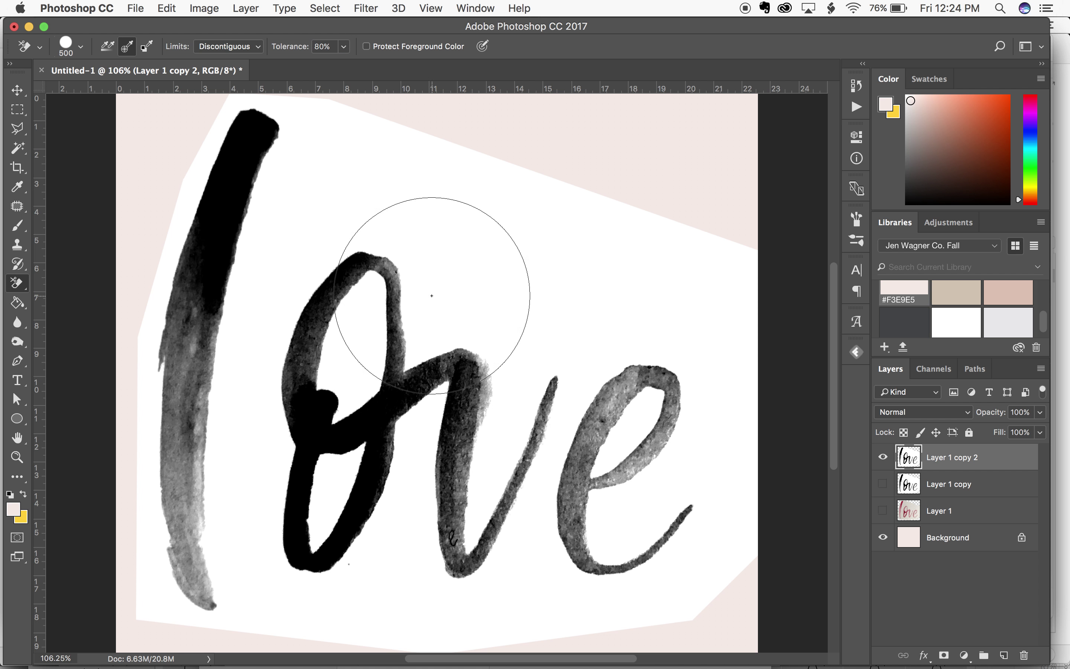
left_click(513, 348)
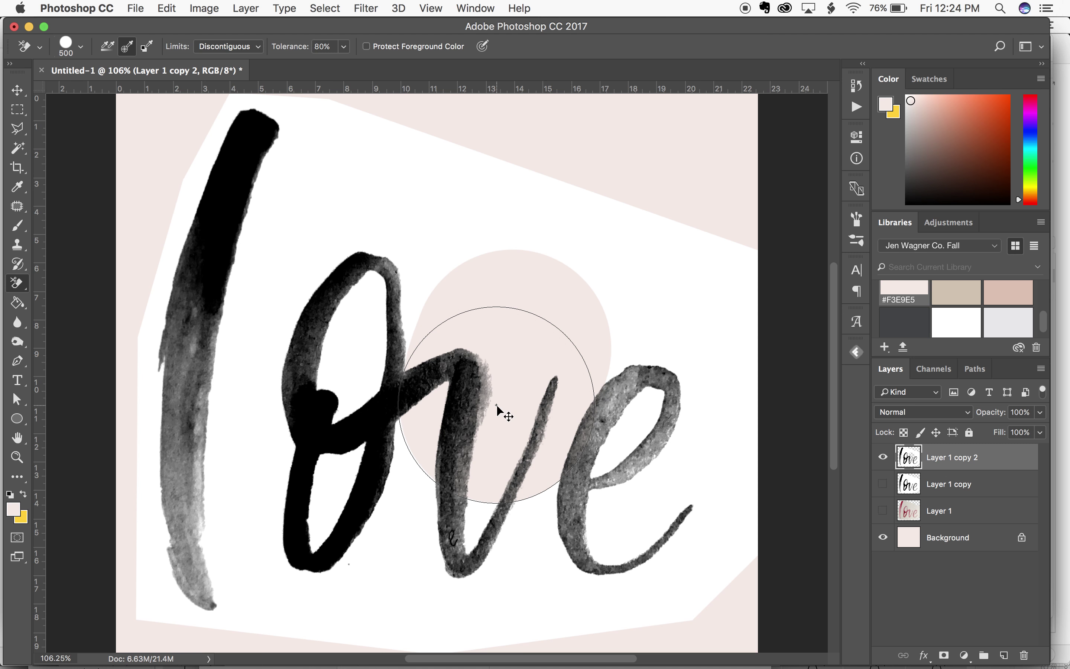
key("super+equal")
key("super+equal")
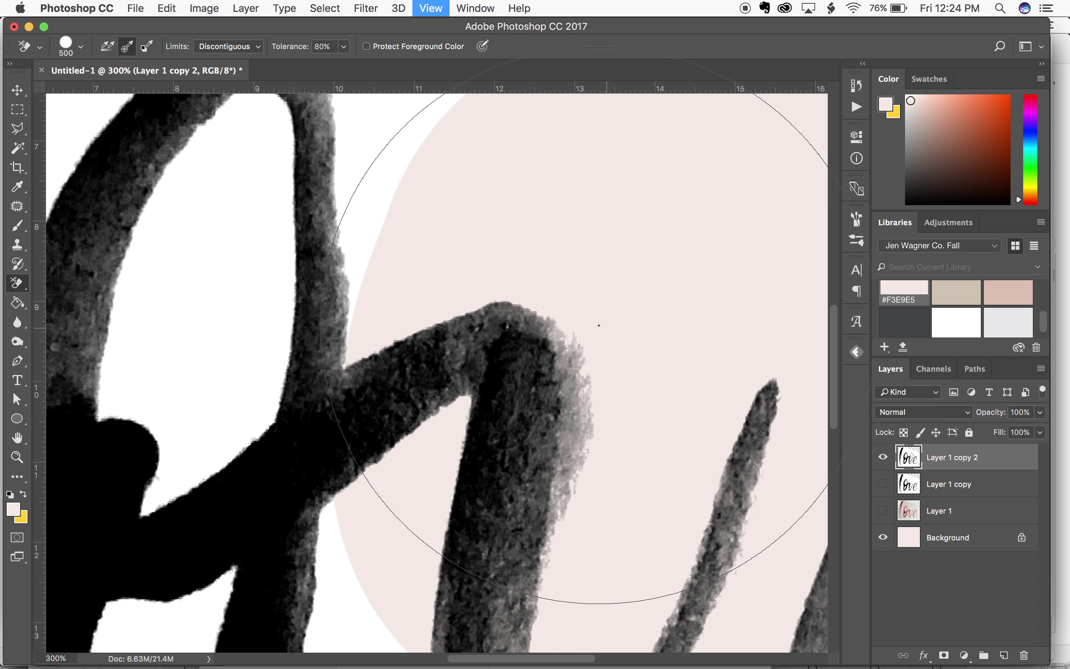
key("super+0")
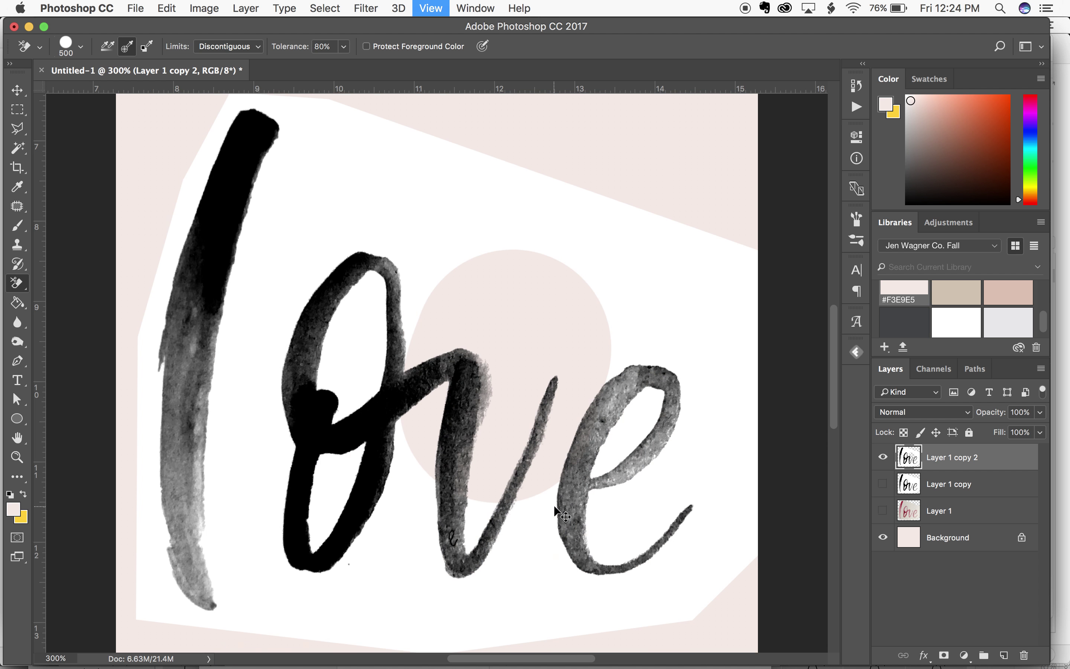
key("super+1")
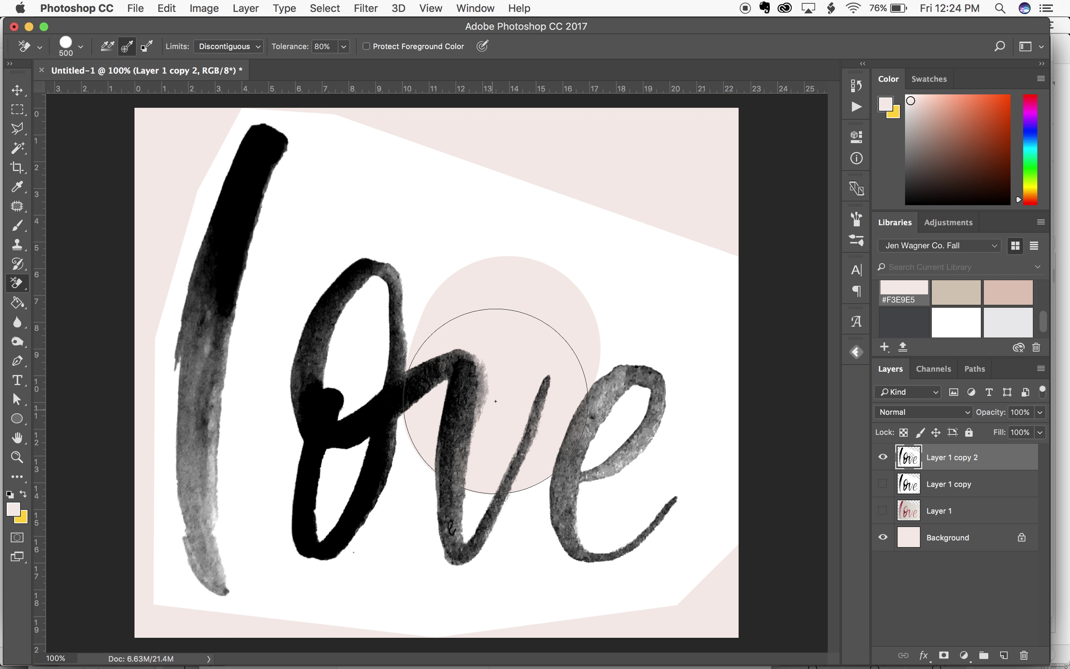
key("super+z")
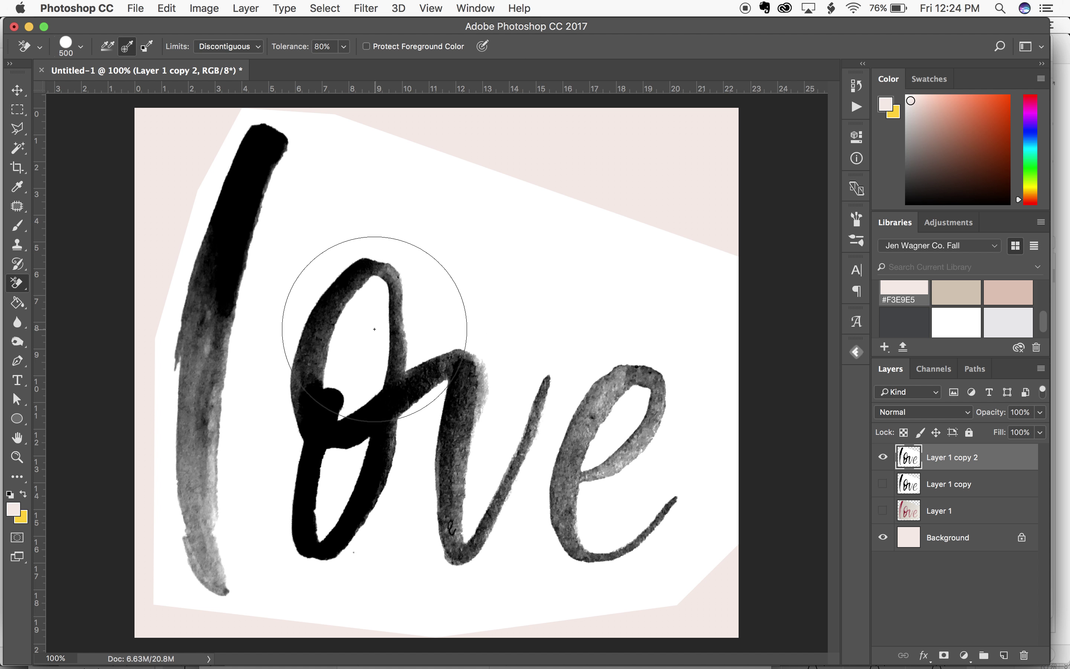
Step: Enlarge the eraser brush to 900 px and erase all the white background around and inside the love lettering
key("super+minus")
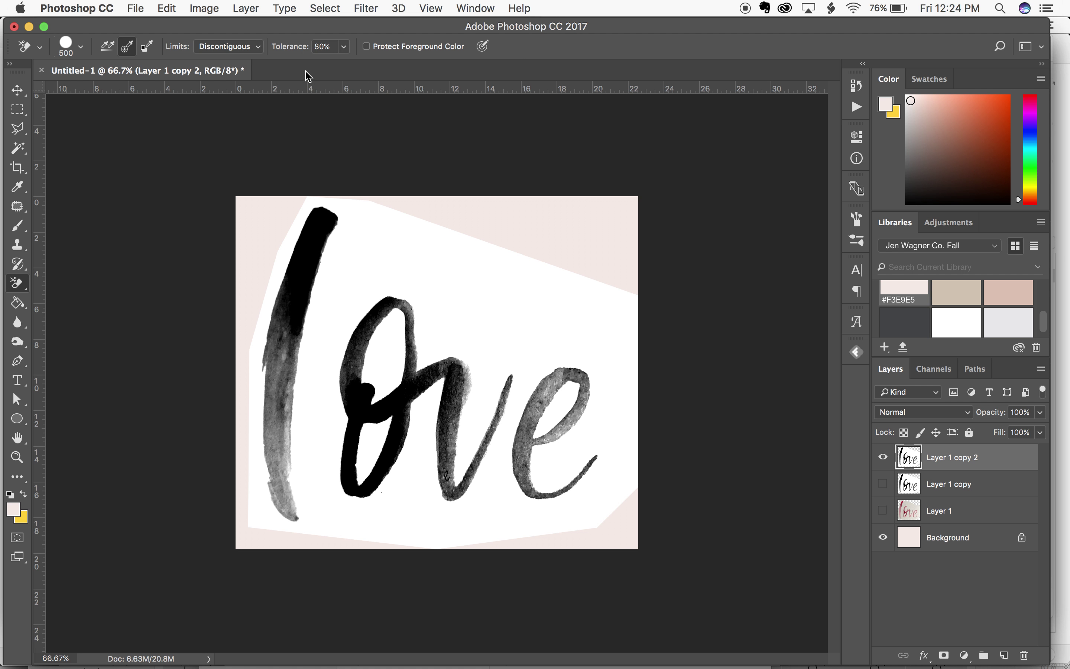
key("bracketright")
key("bracketright")
key("bracketright")
key("bracketright")
left_click(368, 277)
mouse_move(369, 277)
left_mouse_down()
mouse_move(310, 369)
mouse_move(310, 474)
mouse_move(329, 478)
mouse_move(375, 418)
left_mouse_up()
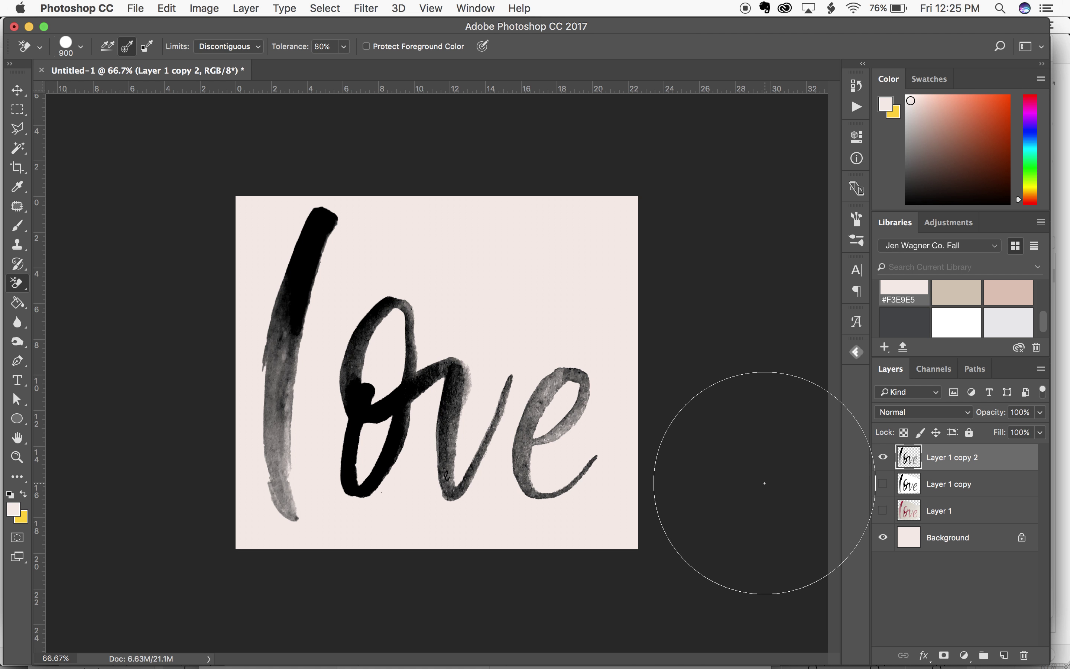
Step: Apply a white Color Overlay layer style to the extracted lettering on Layer 1 copy 2
key("v")
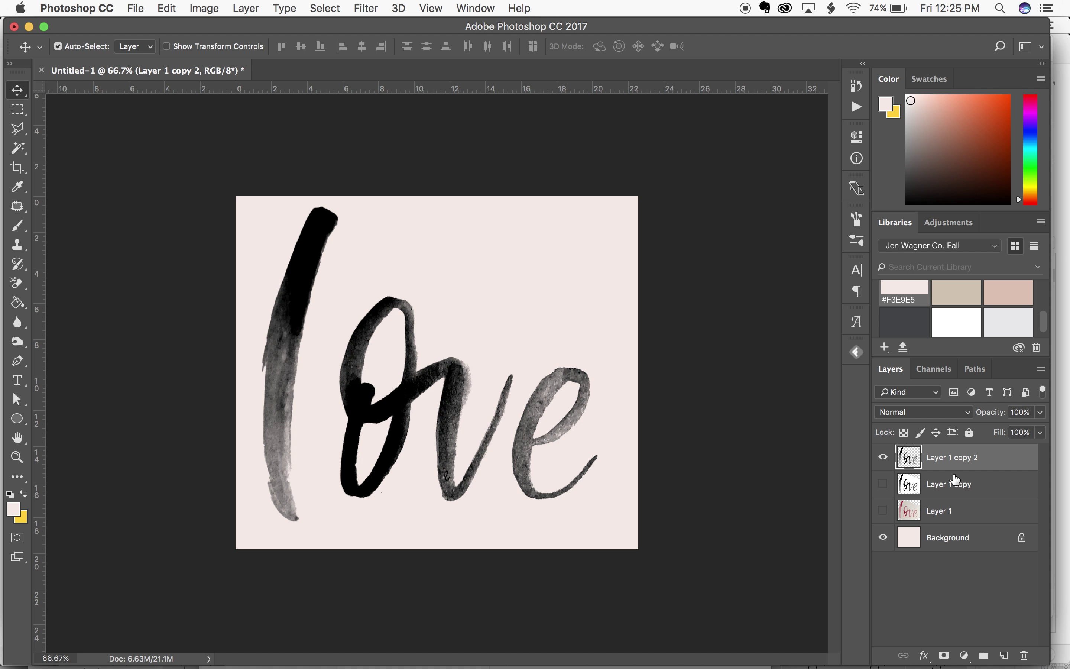
double_click(1000, 458)
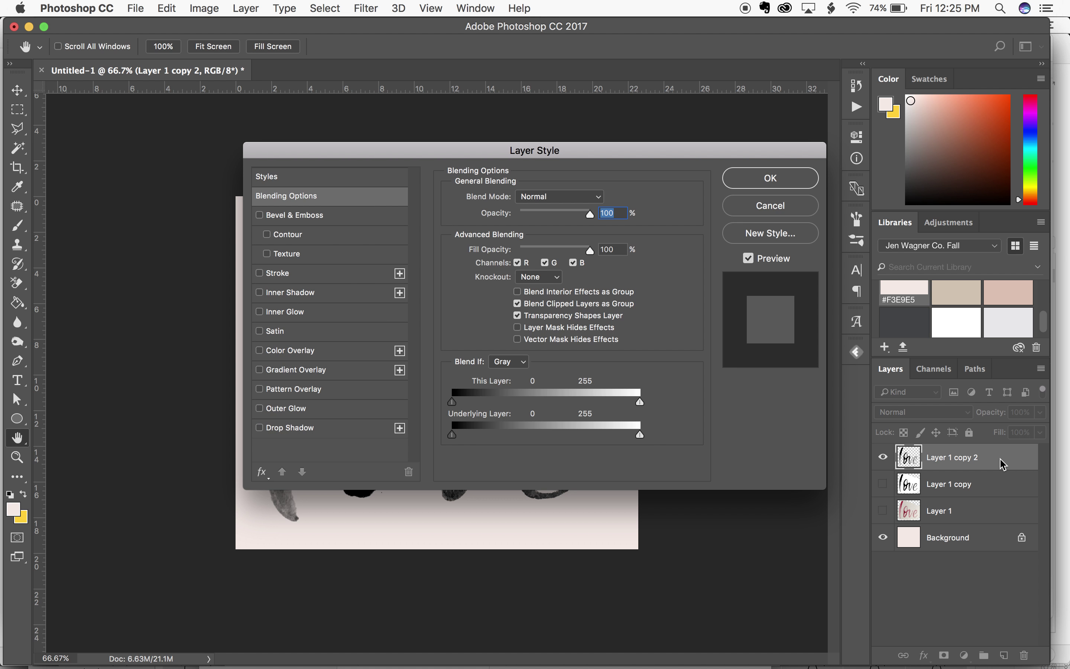
left_click(293, 351)
left_click(770, 178)
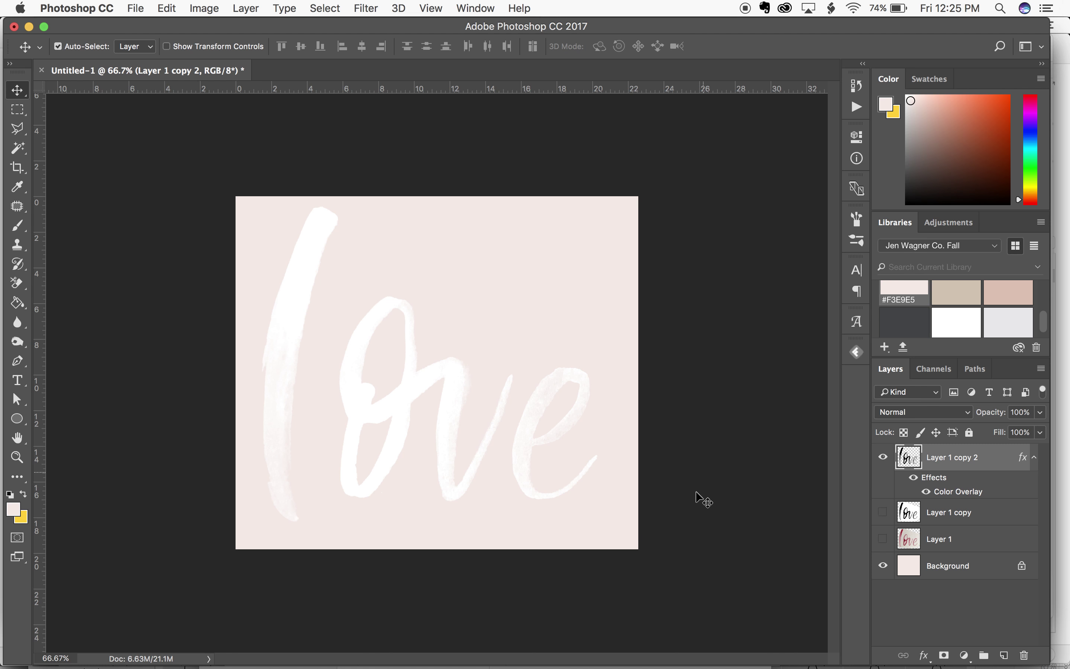
Step: Check the texture of the white lettering up close and hide the Background layer
key("super+equal")
key("super+equal")
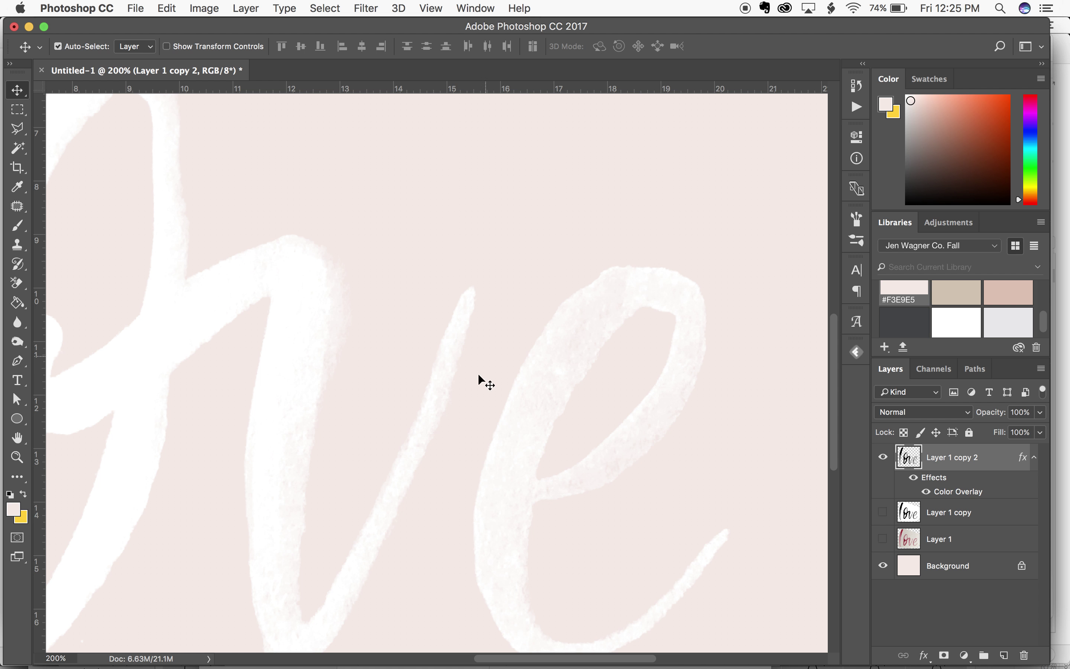
key("super+0")
key("super+minus")
key("super+minus")
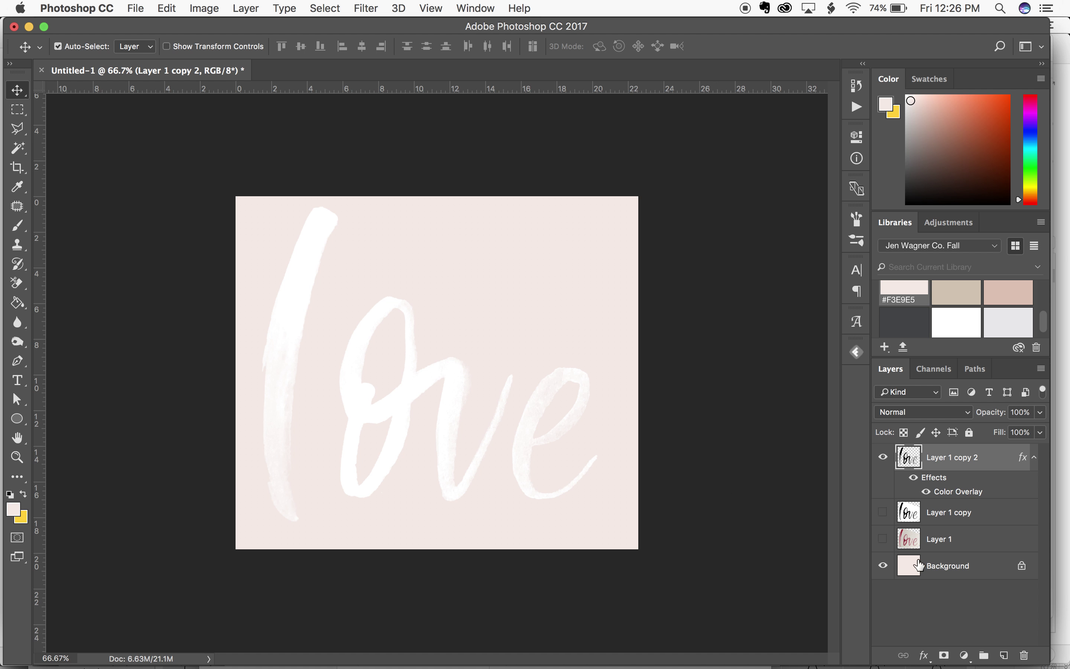
left_click(890, 568)
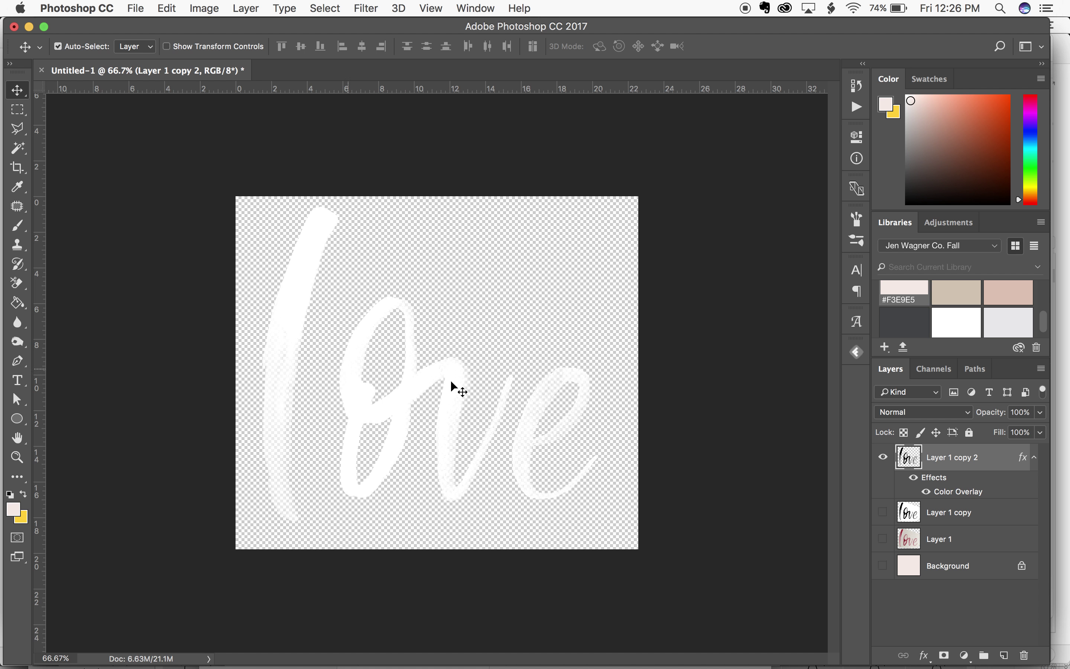